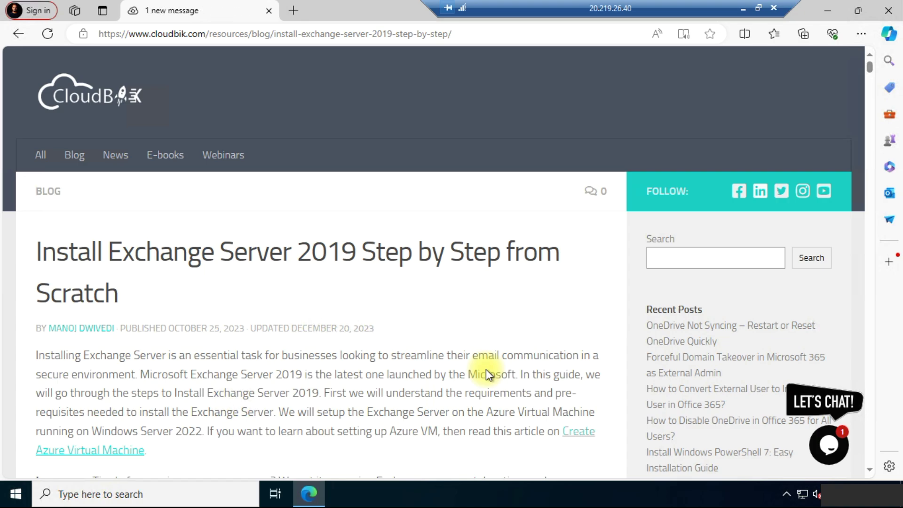
Scroll the Exchange Server 2019 article through the requirements table to the Hardware requirements
scroll(507, 140, "down", 15)
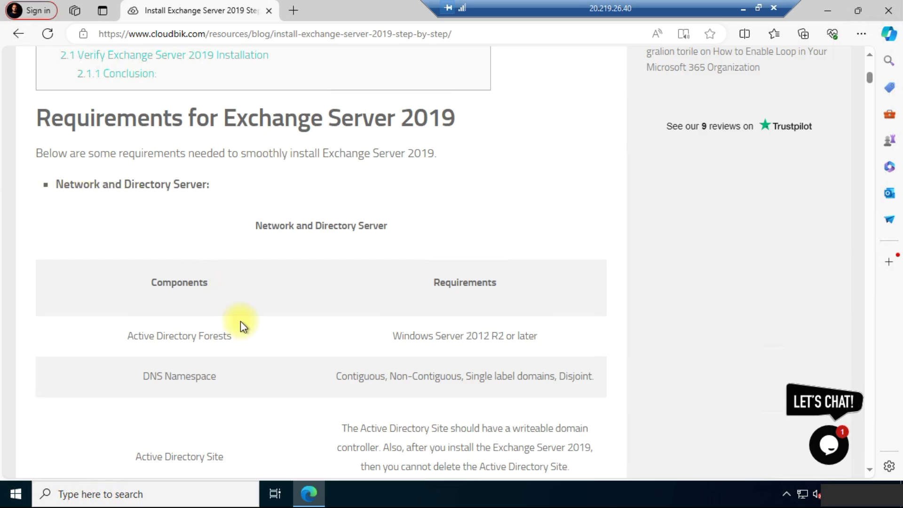
scroll(240, 319, "down", 1)
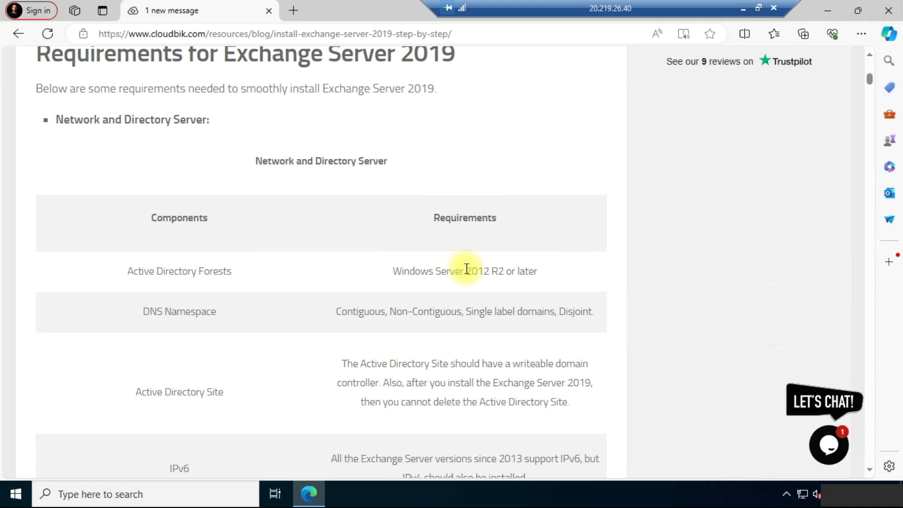
scroll(466, 268, "down", 3)
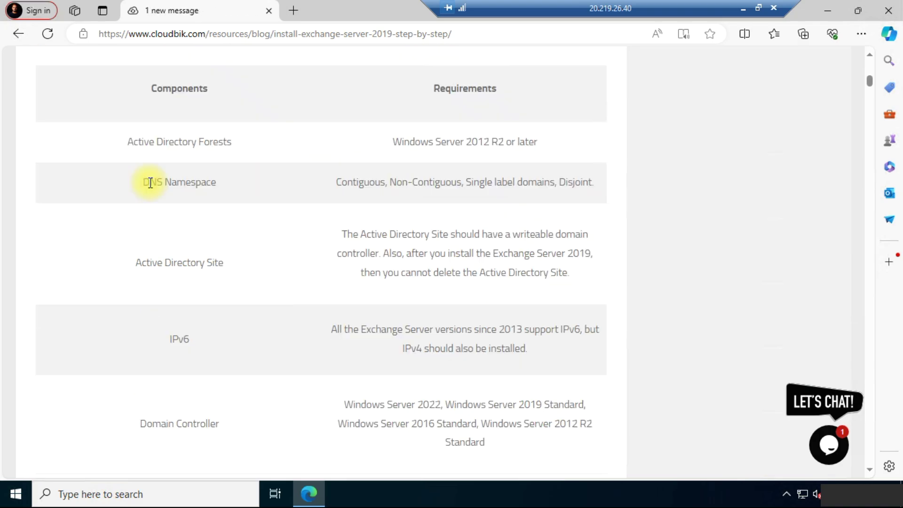
scroll(157, 200, "down", 2)
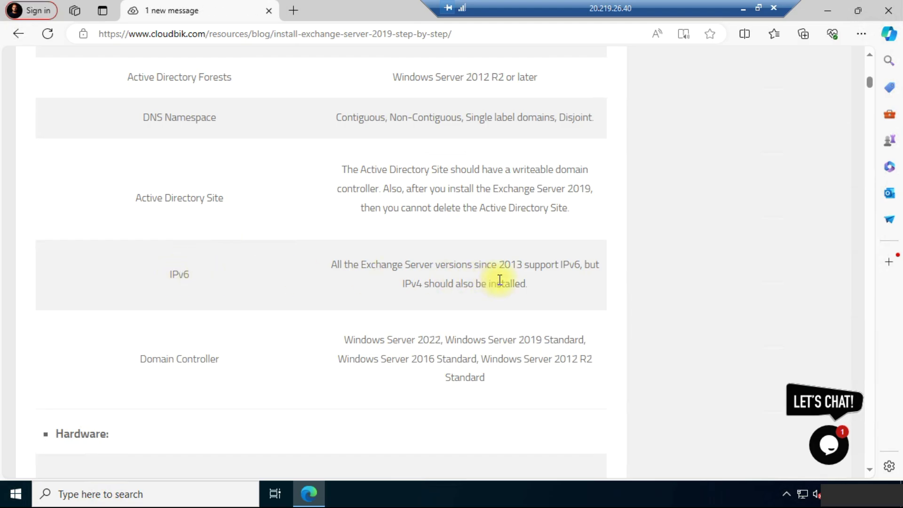
scroll(343, 297, "down", 1)
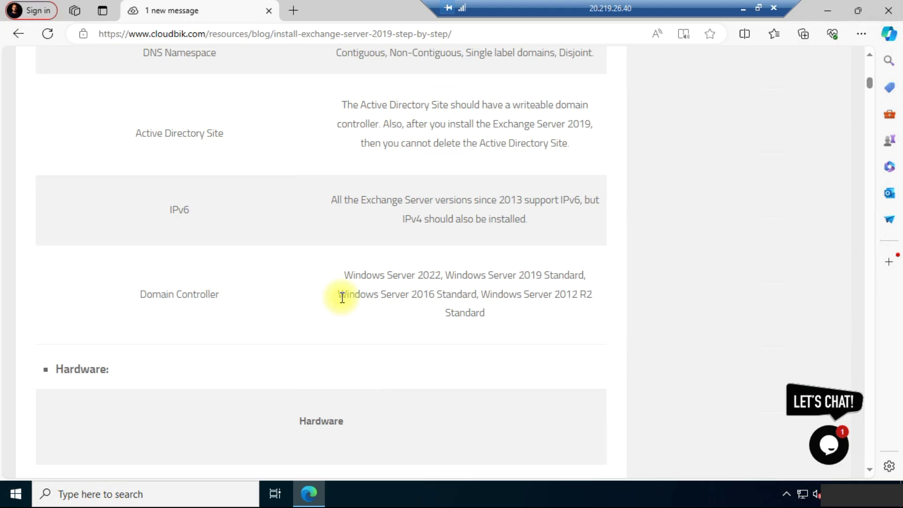
scroll(342, 298, "down", 5)
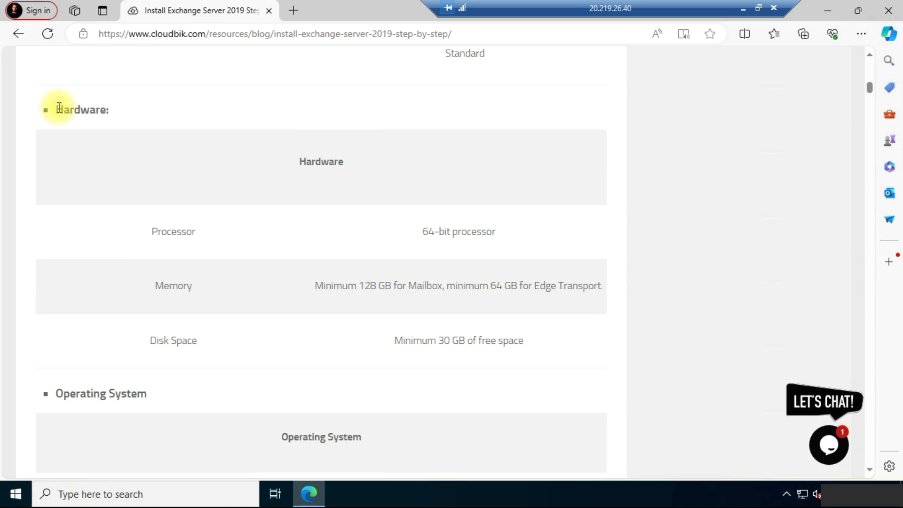
Scroll further down to the section on installing AD DS, DNS Server and a new forest
scroll(151, 273, "down", 1)
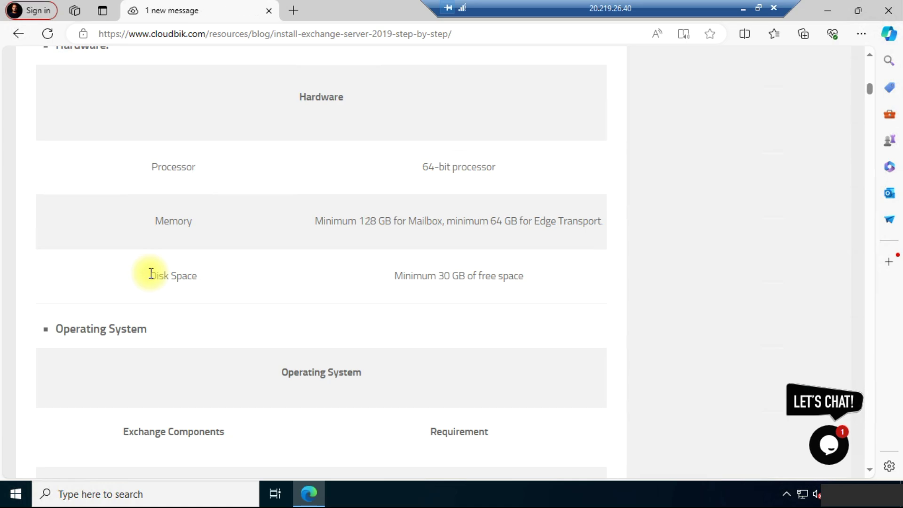
scroll(427, 254, "down", 5)
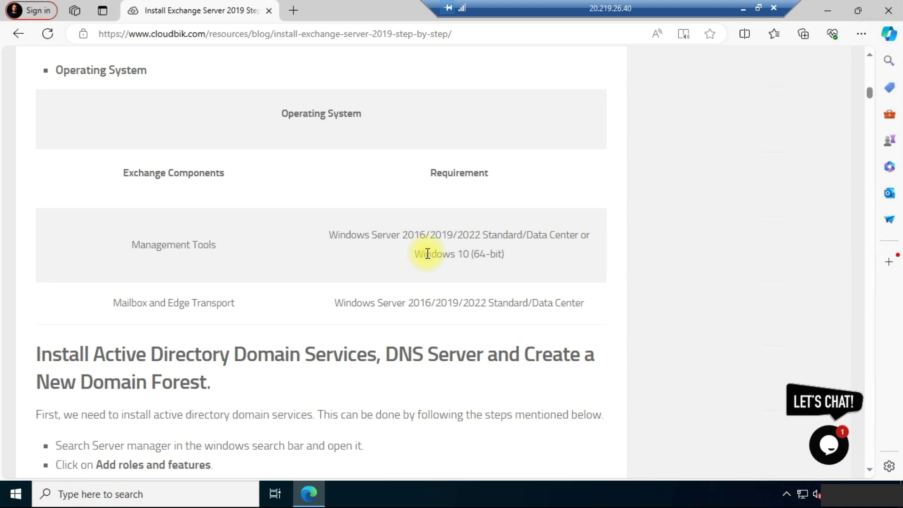
scroll(43, 222, "down", 3)
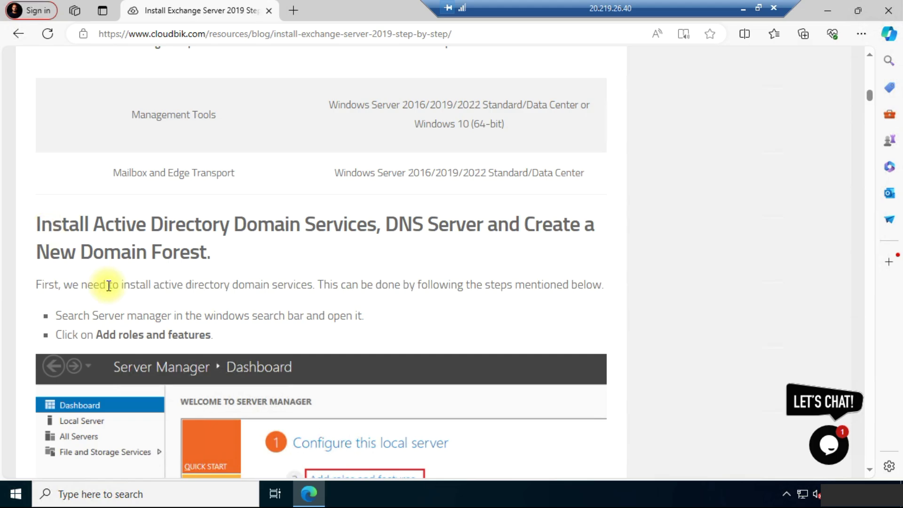
scroll(104, 284, "down", 1)
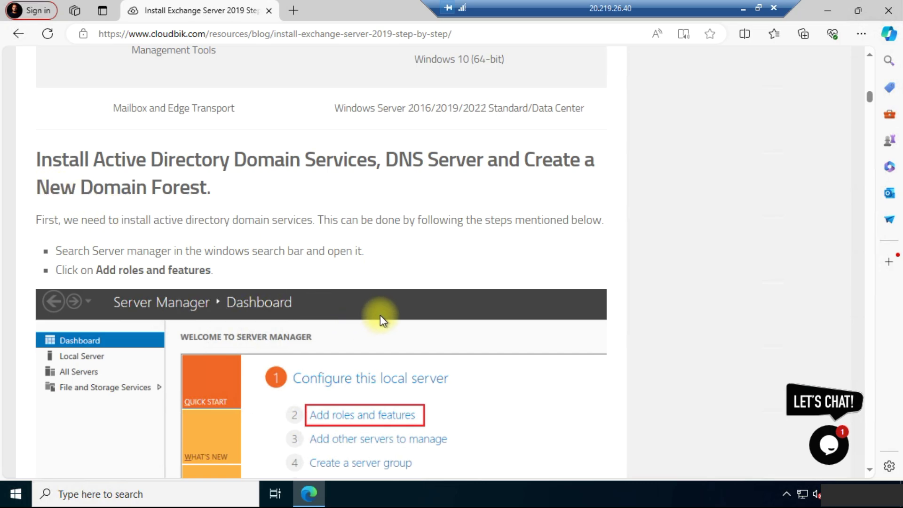
scroll(353, 301, "down", 2)
scroll(165, 391, "up", 3)
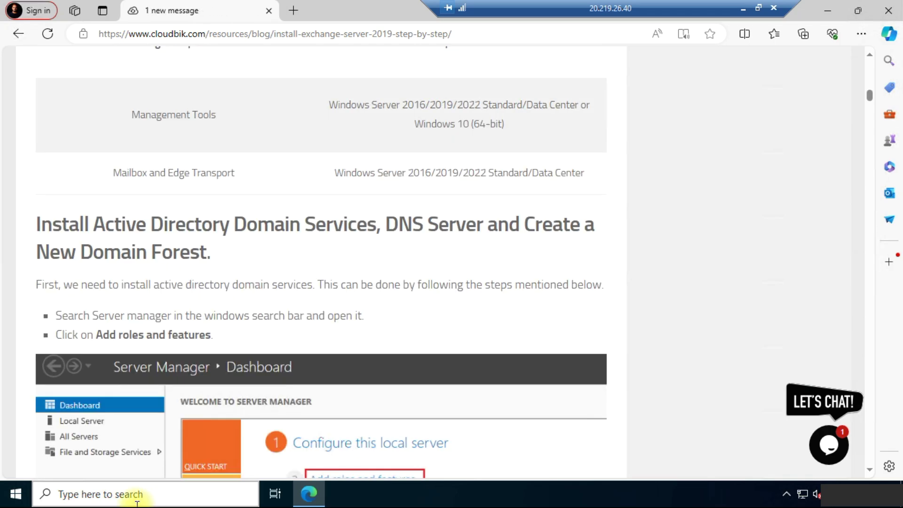
Launch Server Manager from a 'server' search and start Add Roles and Features past the introduction
left_click(137, 495)
type("server")
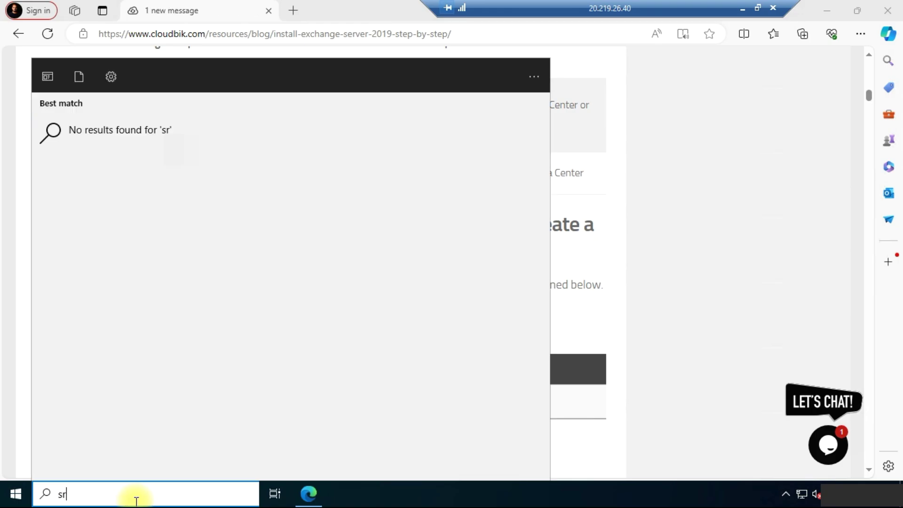
left_click(157, 192)
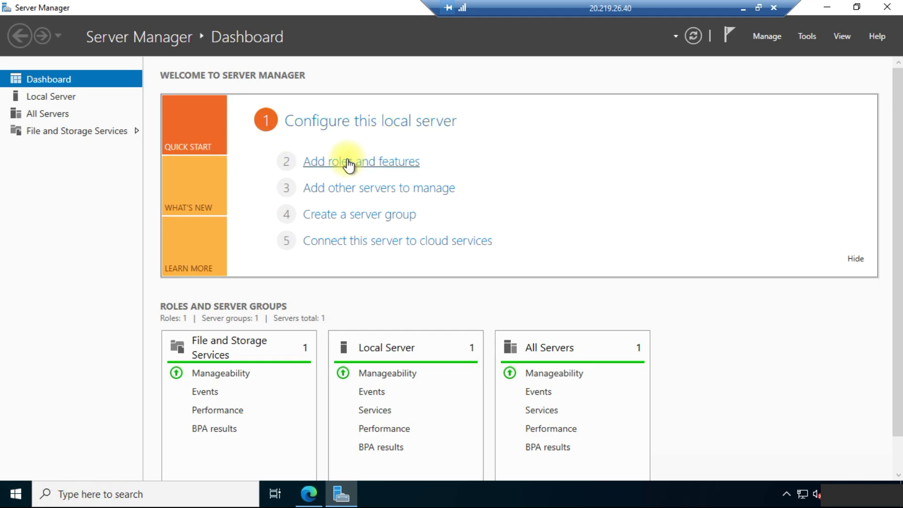
left_click(348, 162)
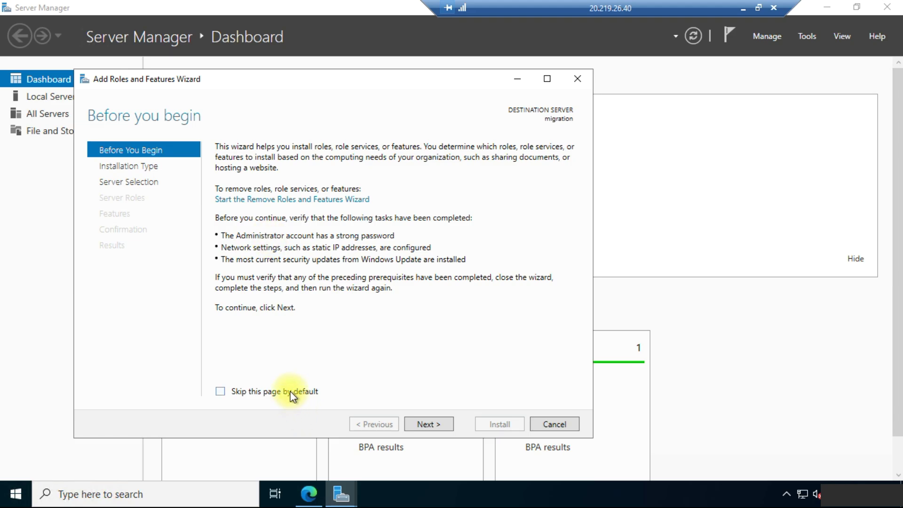
left_click(435, 424)
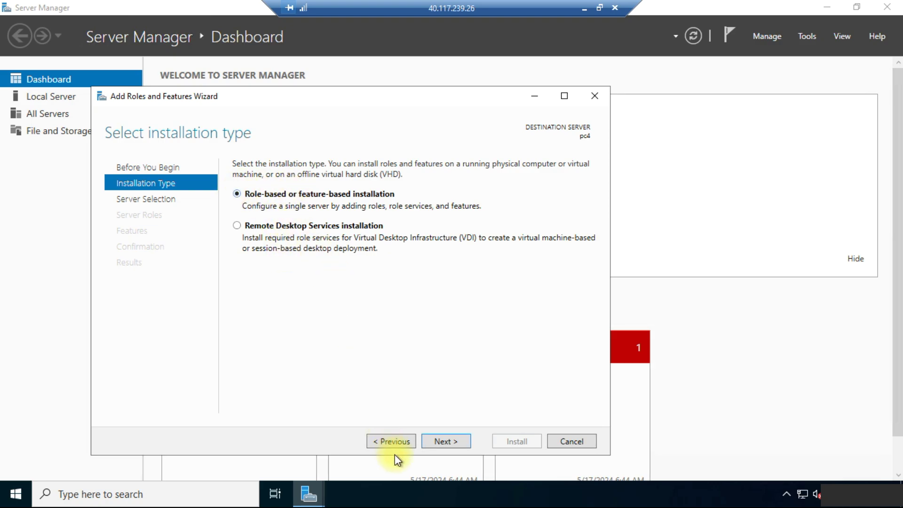
Keep role-based installation and accept pc4 as the destination server
left_click(450, 442)
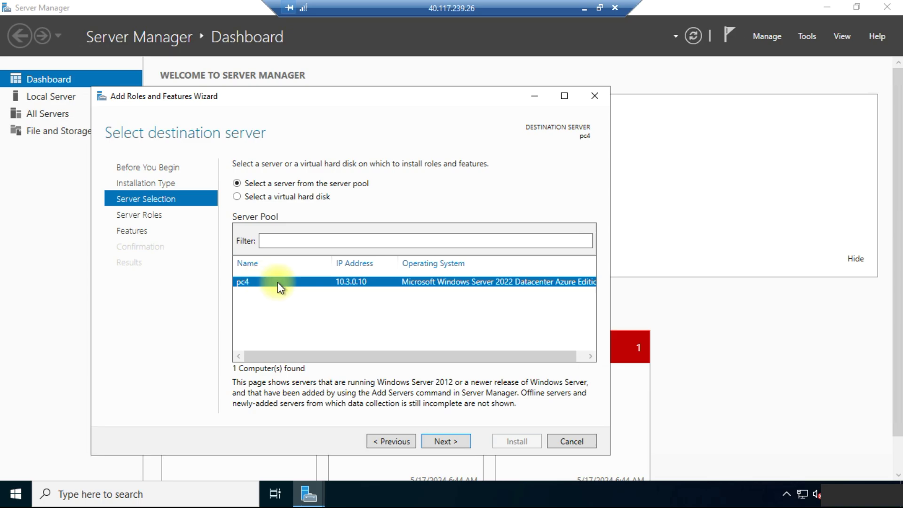
left_click(448, 441)
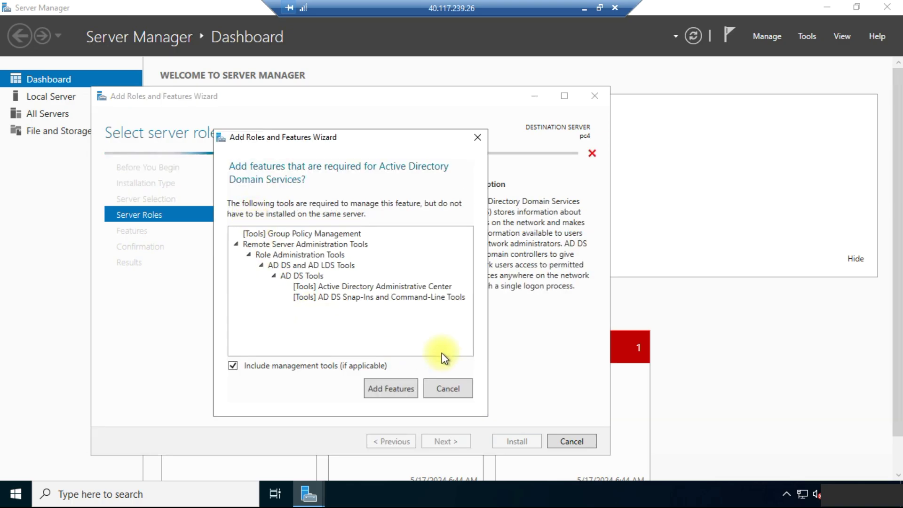
Add the AD DS management tools, keep default features, and allow automatic restart on confirmation
left_click(380, 389)
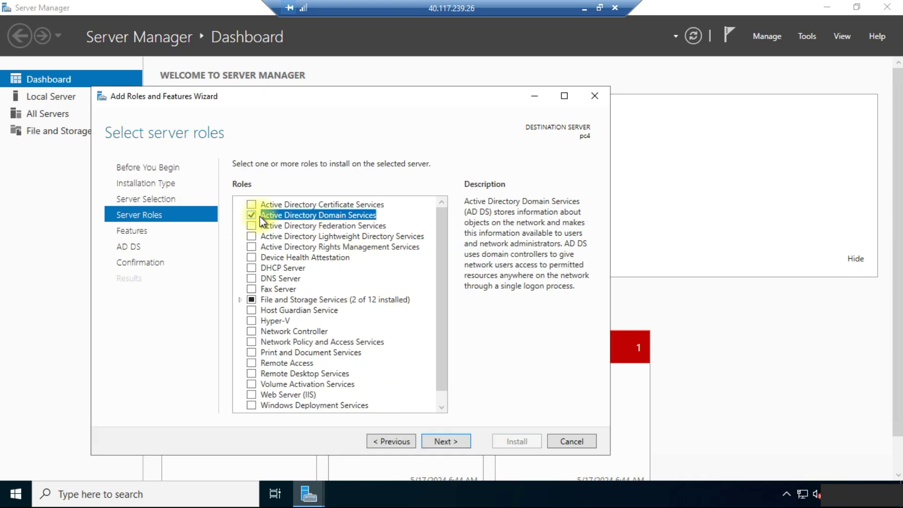
left_click(455, 442)
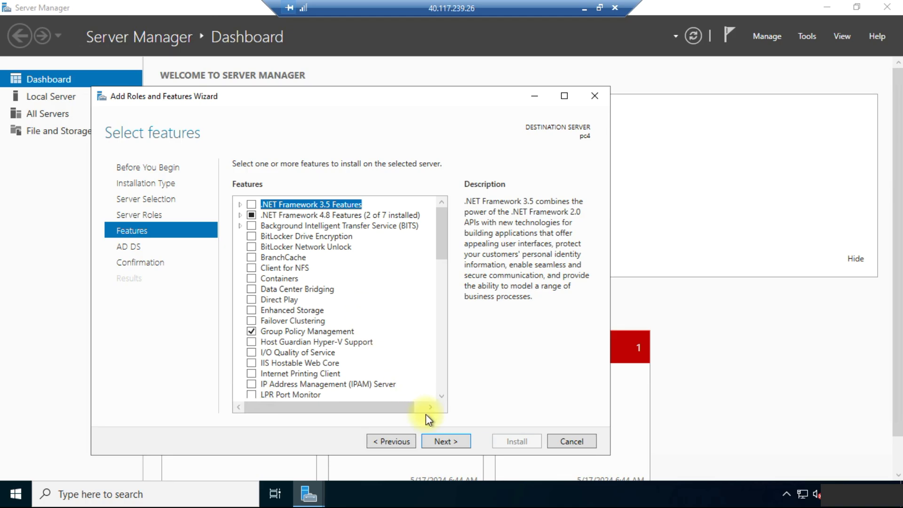
left_click(452, 440)
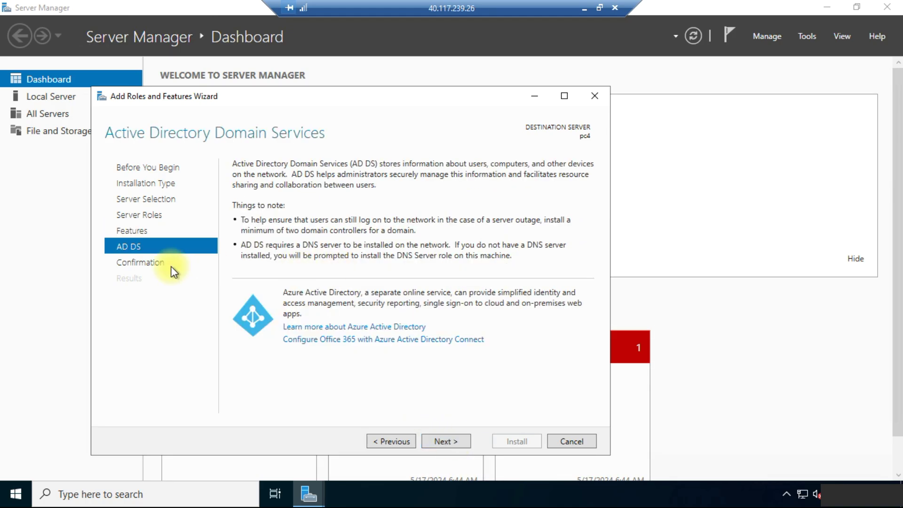
left_click(454, 438)
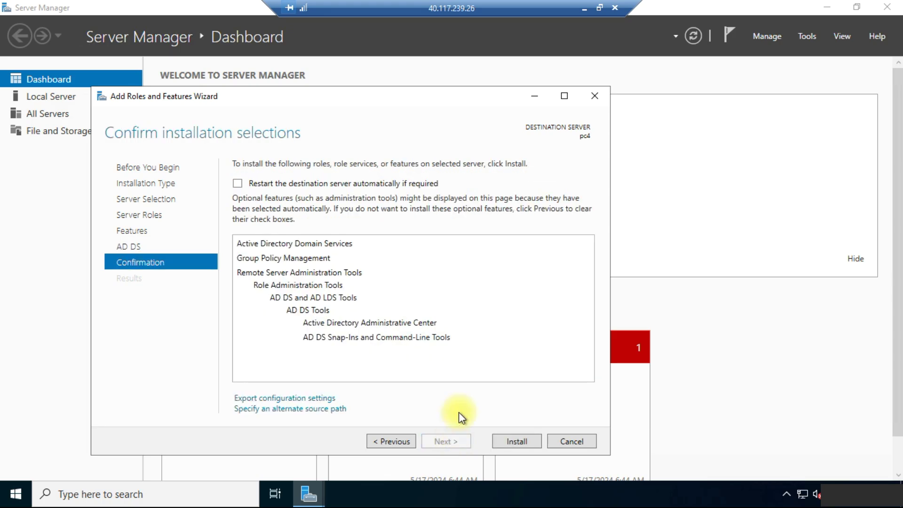
left_click(238, 184)
Confirm automatic restarts, install Active Directory Domain Services on pc4, and close the finished wizard
left_click(491, 294)
left_click(512, 443)
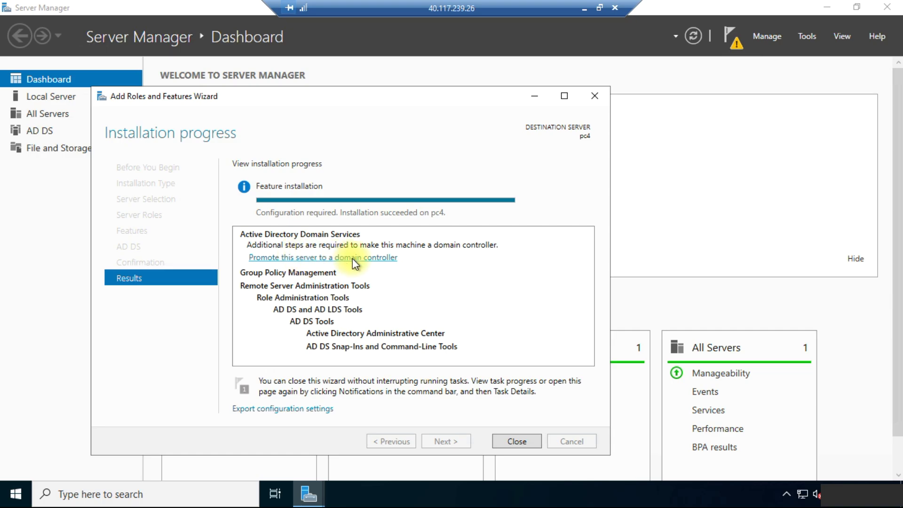
left_click(525, 439)
From the notifications flag, choose to promote pc4 to a domain controller
left_click(728, 37)
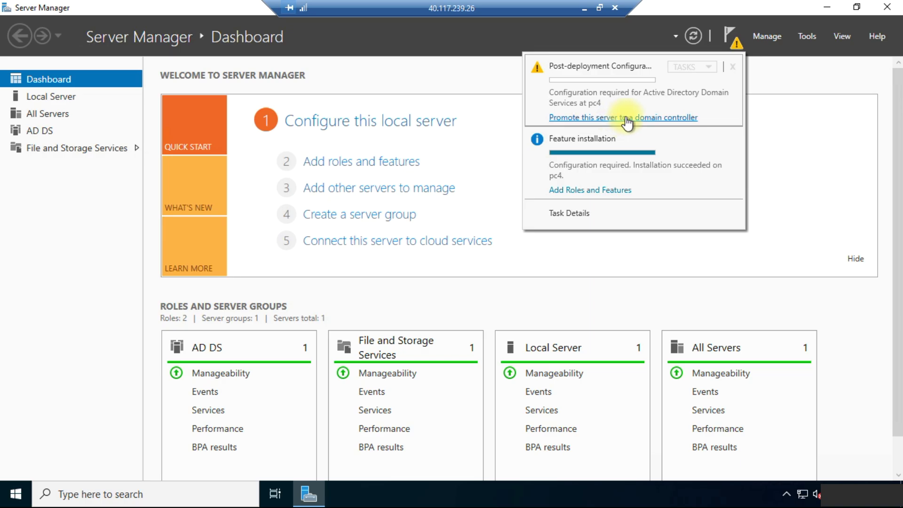
left_click(627, 118)
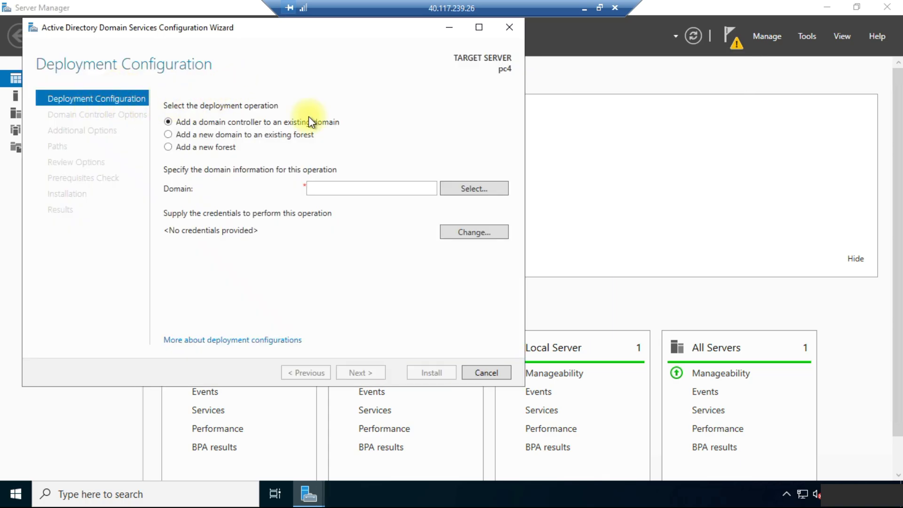
Create a new forest with root domain cloudbik-test.local and continue to Domain Controller Options
left_click(208, 150)
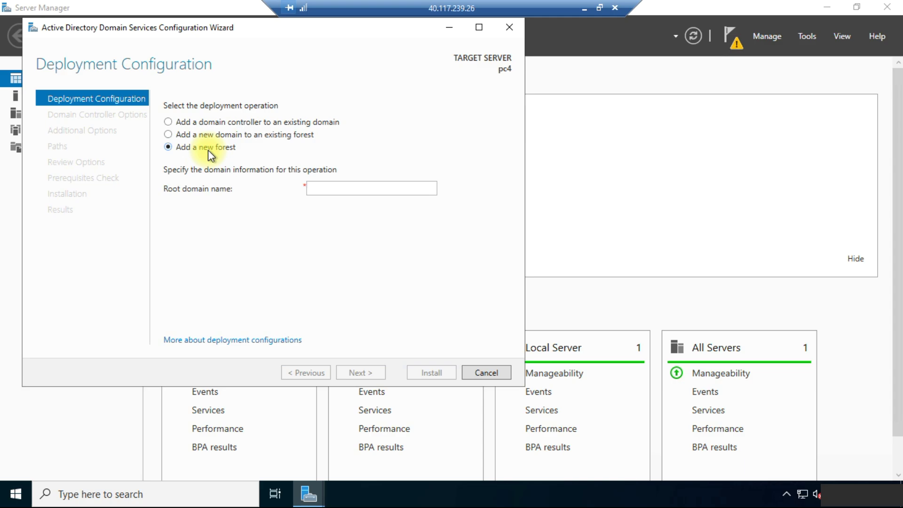
left_click(346, 186)
type("cloudbik")
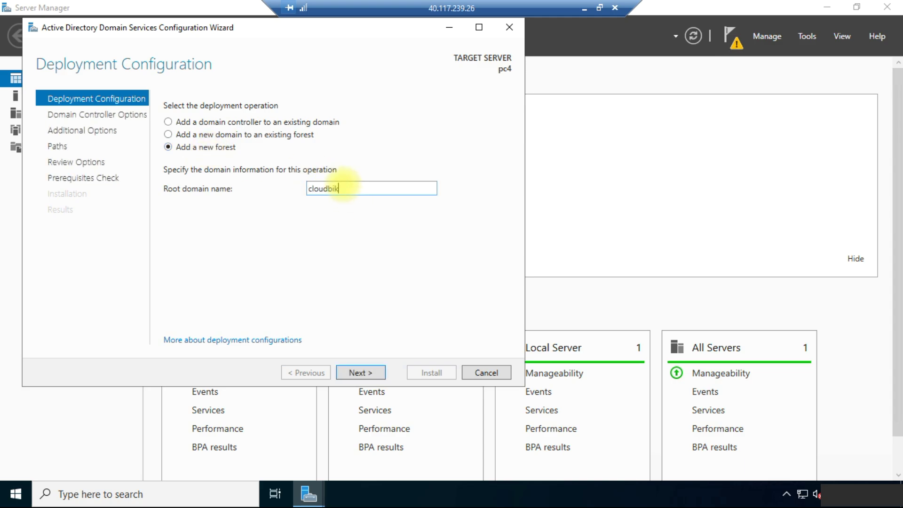
type("-test.local")
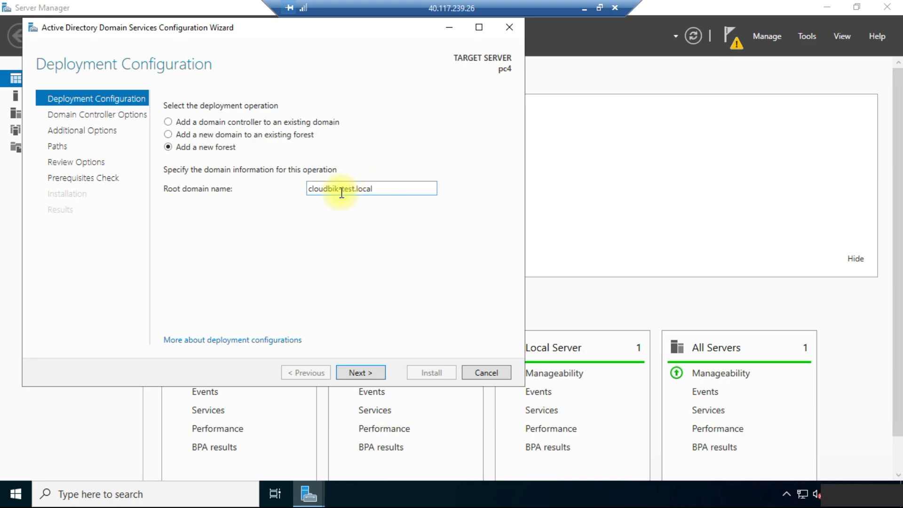
left_click_drag(309, 189, 403, 195)
left_click(402, 191)
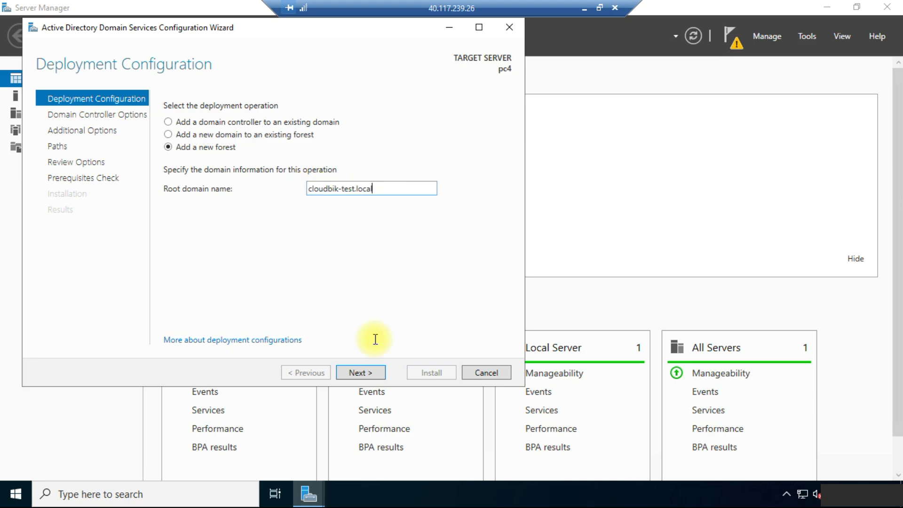
left_click(380, 372)
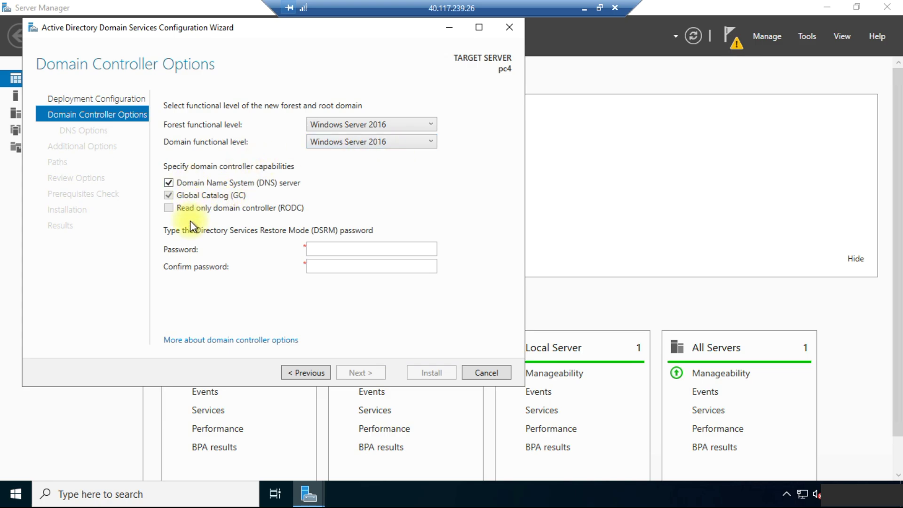
Enter the Directory Services Restore Mode password and type it again to confirm
left_click(324, 245)
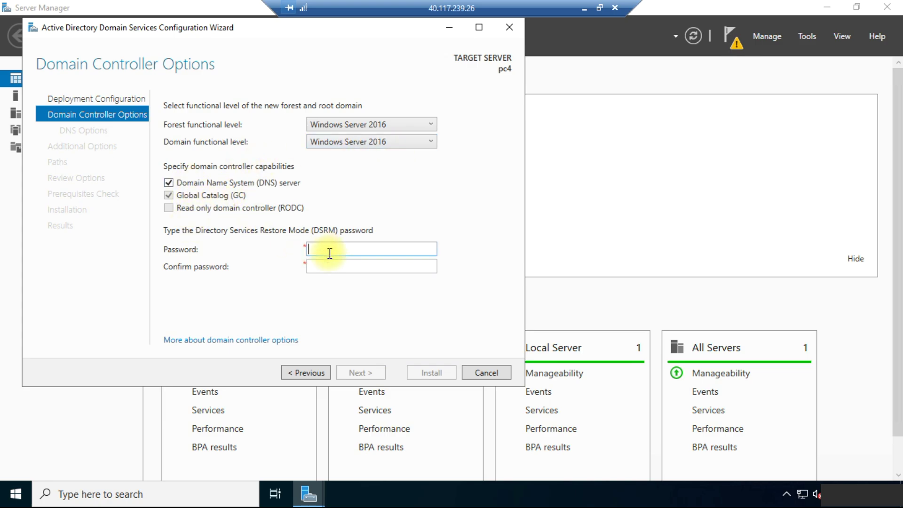
type("P@ssw0rd123456")
key("Tab")
type("P@ssw0rd123456")
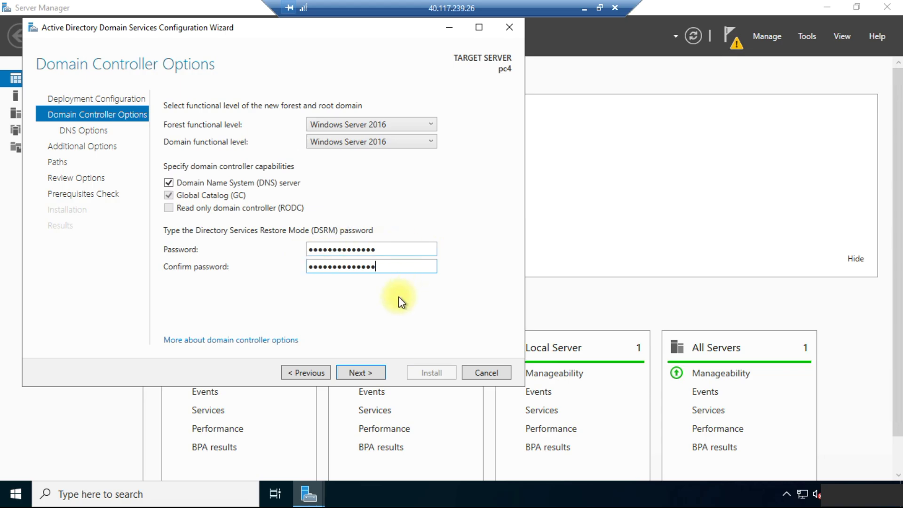
Keep default DNS options, NetBIOS name CLOUDBIK-TEST and NTDS/SYSVOL paths through to Review Options
left_click(364, 372)
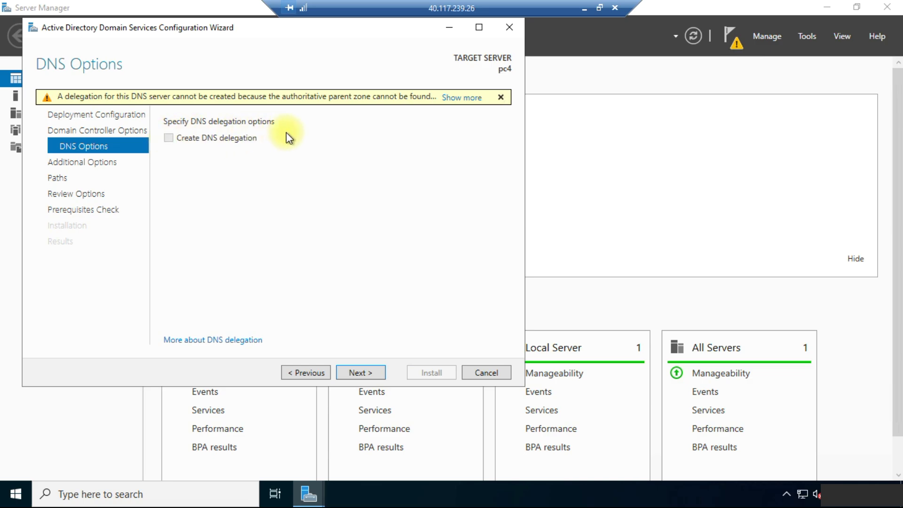
left_click(357, 374)
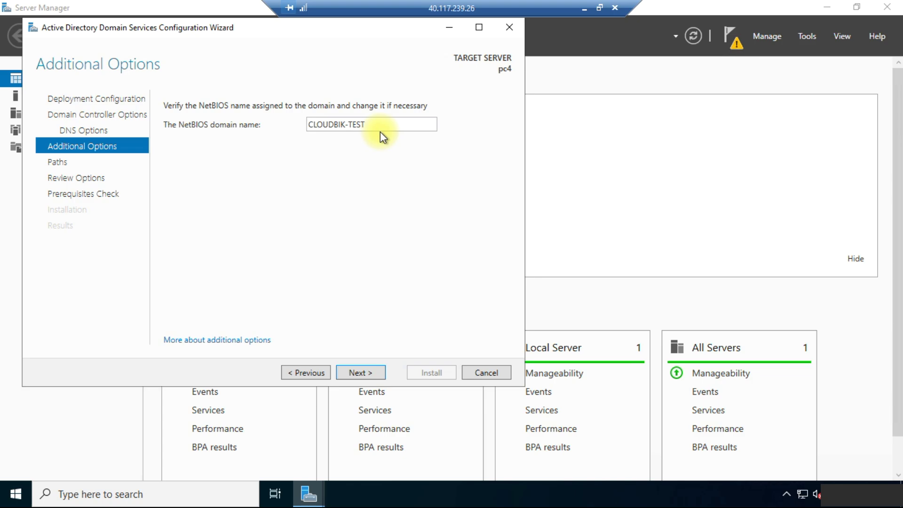
left_click(366, 373)
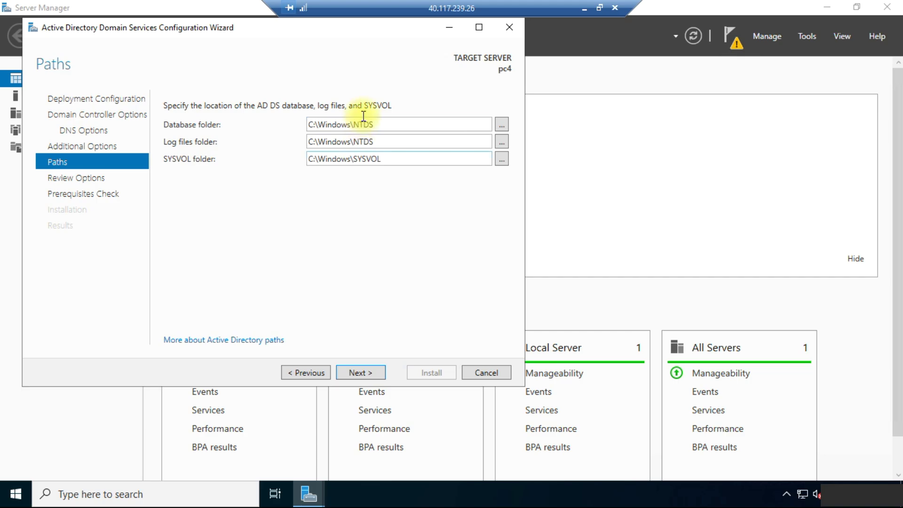
left_click(368, 373)
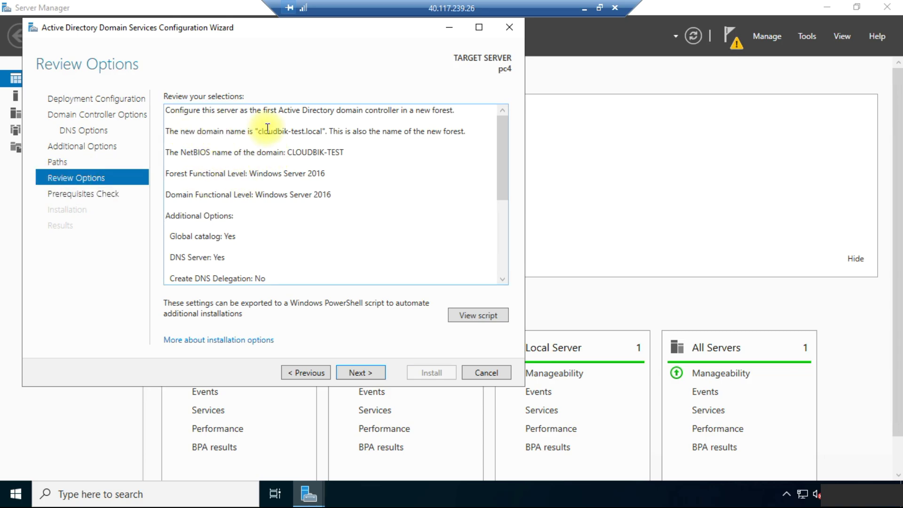
Read through the Review Options summary for the cloudbik-test.local forest and continue to Prerequisites Check
key("ctrl+a")
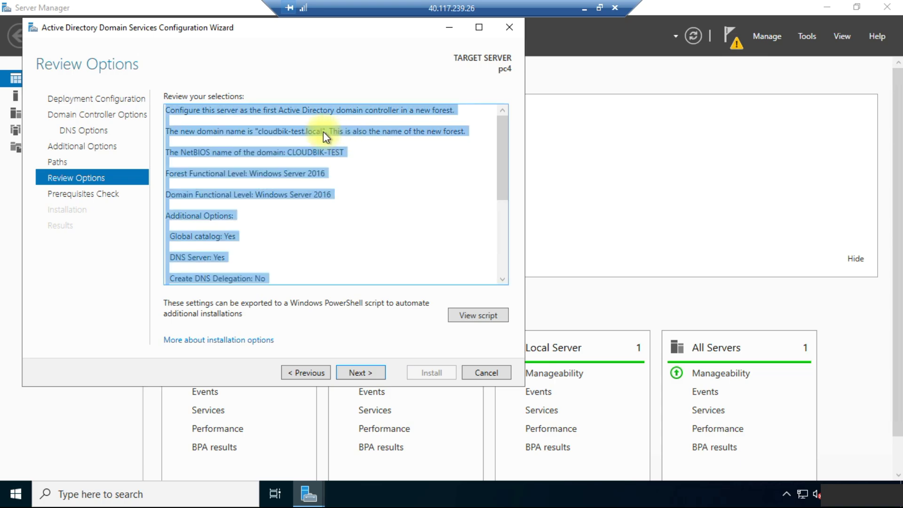
left_click(279, 151)
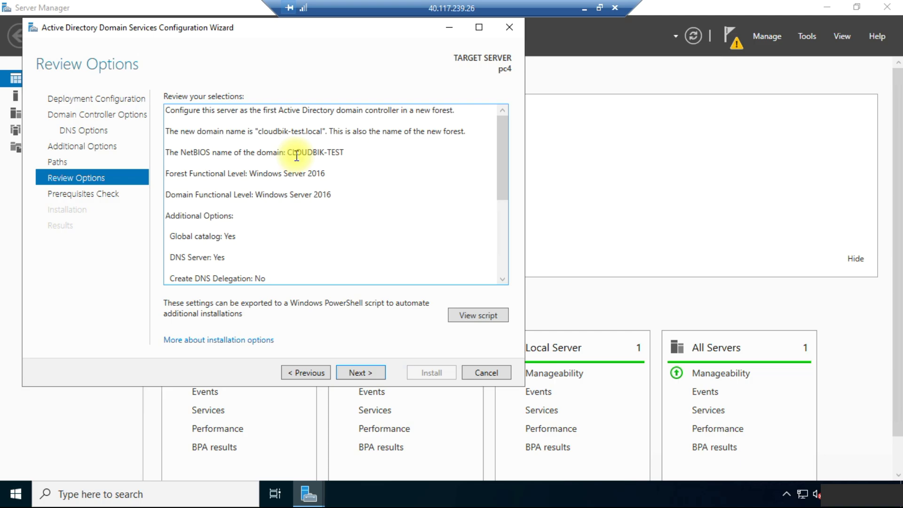
scroll(179, 273, "down", 5)
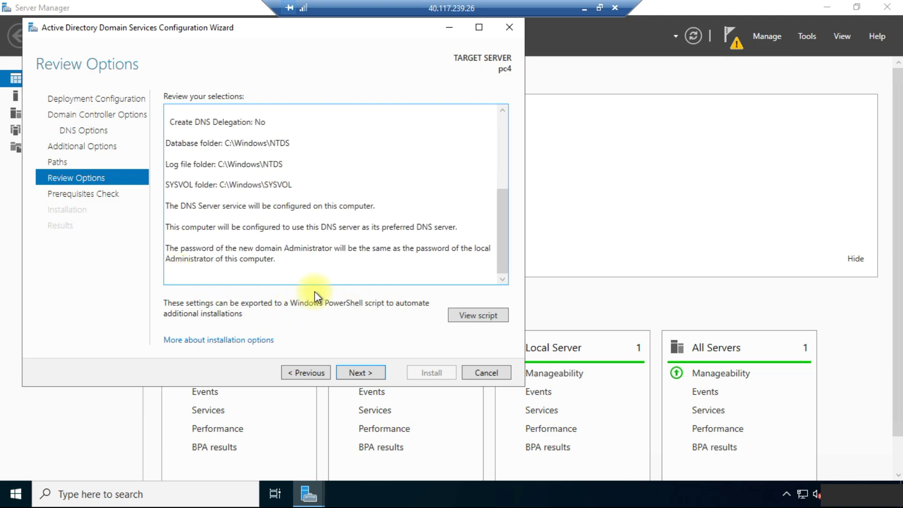
left_click(356, 371)
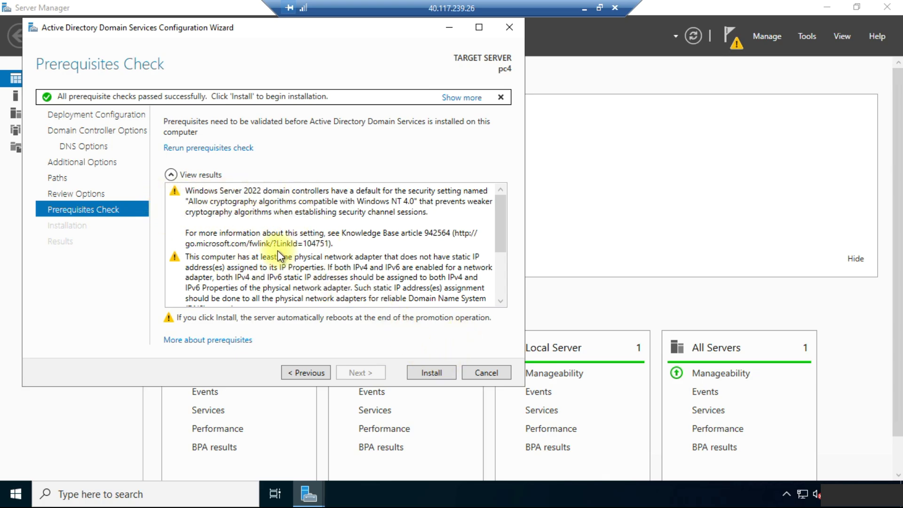
Check the passed prerequisite results and start the domain controller installation on pc4
scroll(291, 264, "down", 5)
scroll(292, 264, "up", 5)
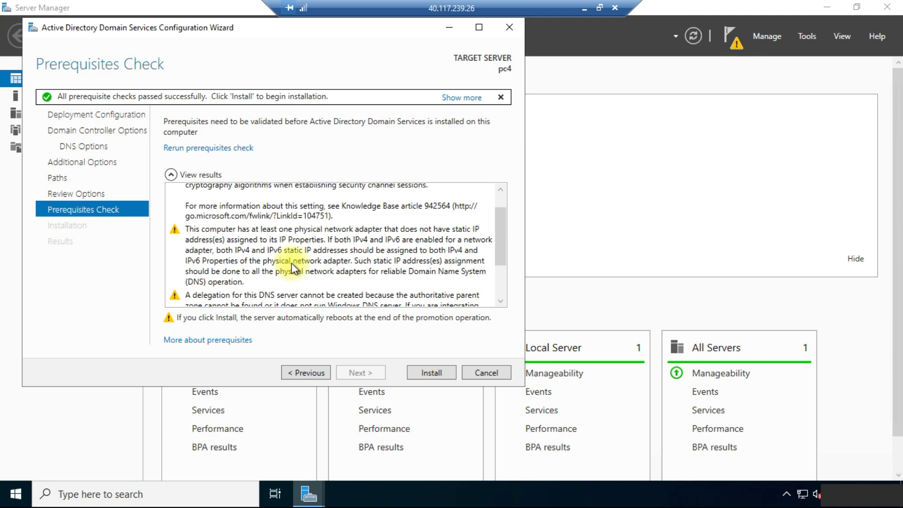
left_click(429, 373)
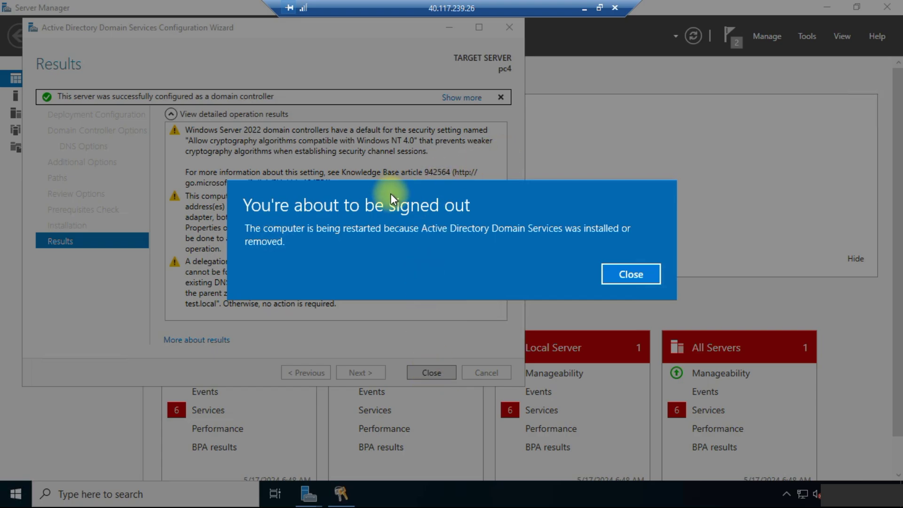
Dismiss the 'You're about to be signed out' notice and close the completed AD DS wizard
left_click(640, 274)
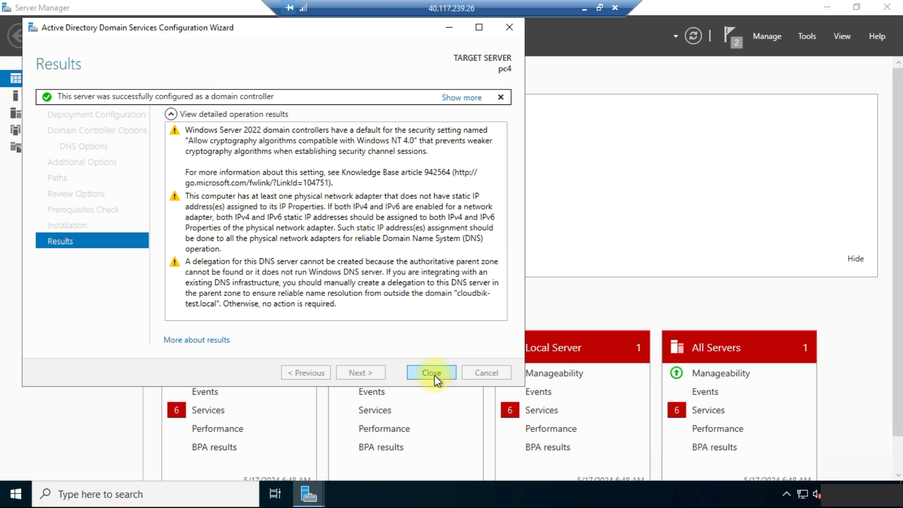
left_click(431, 372)
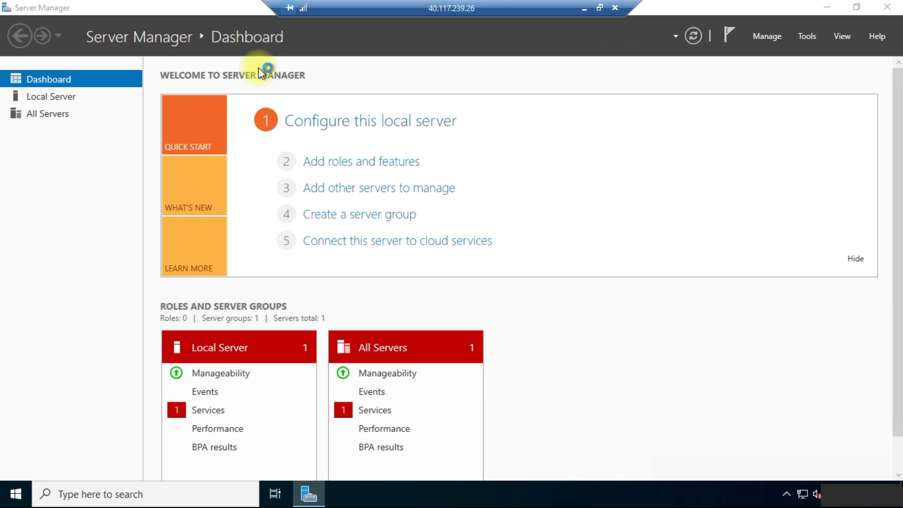
Close the Teams window and check the Dashboard's AD DS, DNS and File and Storage Services tiles
right_click(342, 493)
left_click(343, 466)
scroll(516, 299, "down", 1)
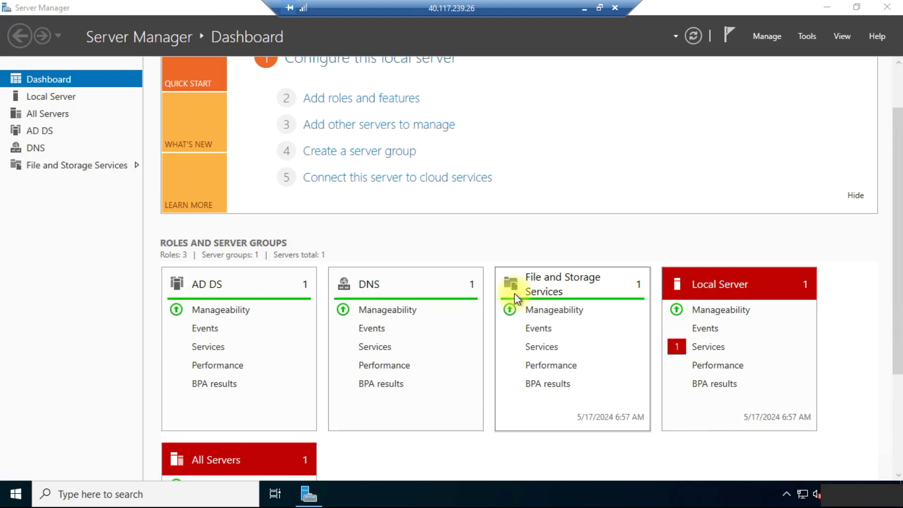
scroll(516, 299, "down", 1)
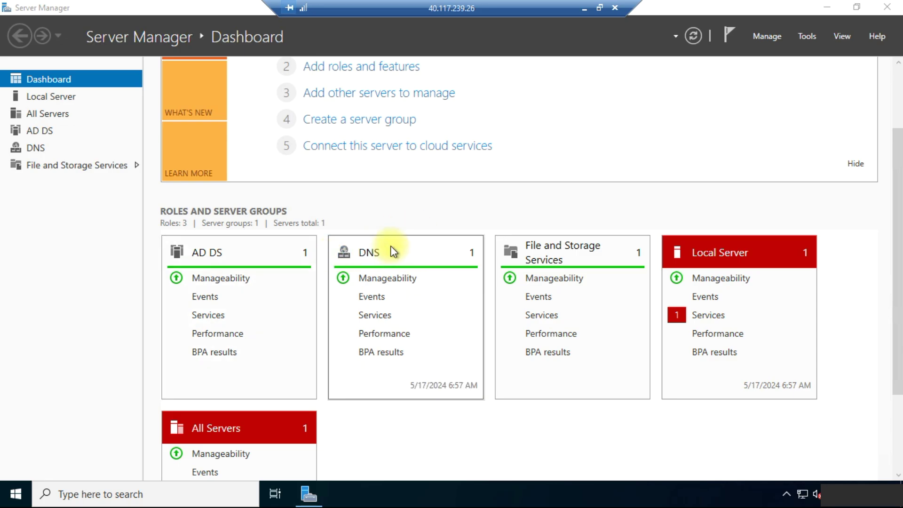
scroll(391, 247, "up", 2)
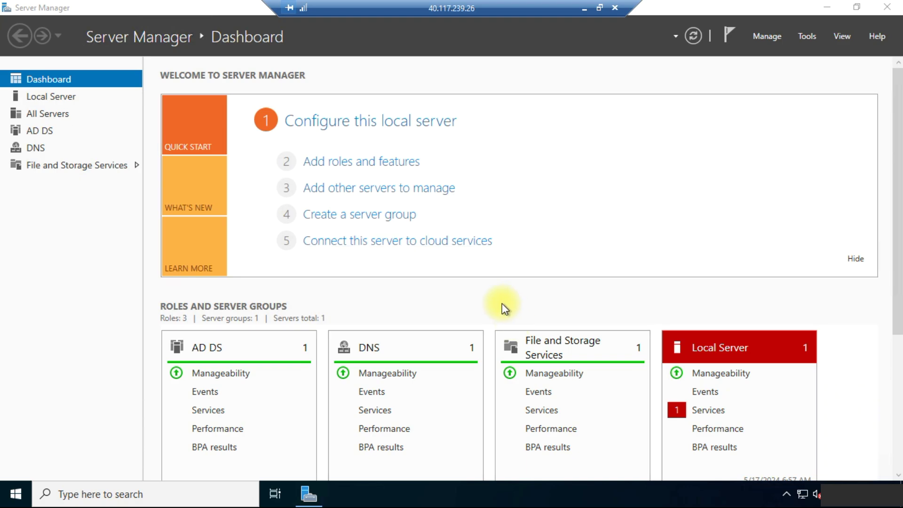